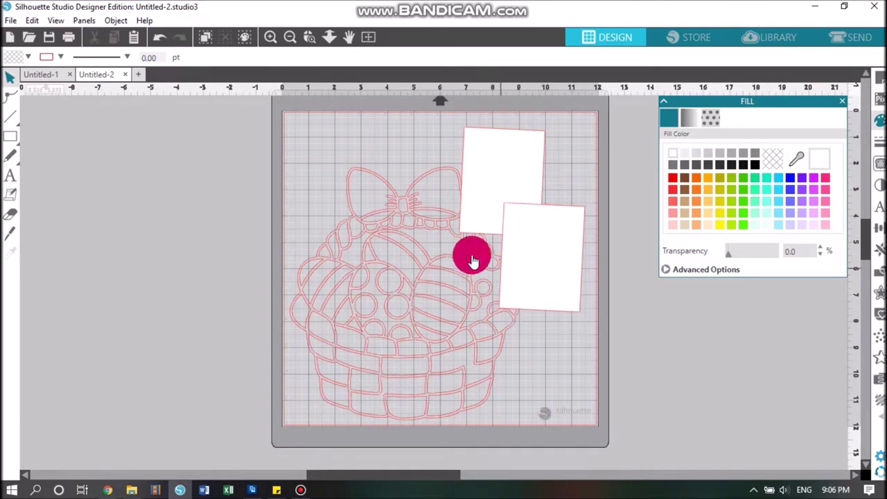
Step: Move both white rectangles off the mat to its left side and shift the egg basket outline up toward the mat's centre
left_click_drag(541, 253, 182, 240)
left_click(387, 326)
left_click_drag(416, 307, 461, 269)
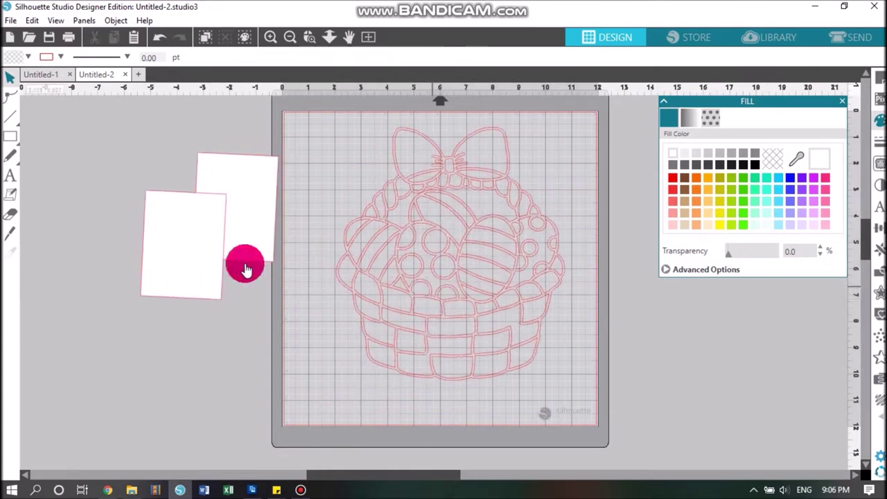
Step: Place one white rectangle at the basket's upper left, tilt it slightly counterclockwise and send it to the back
left_click_drag(194, 270, 362, 337)
left_click_drag(353, 234, 340, 229)
left_click_drag(341, 296, 336, 192)
right_click(336, 192)
left_click(399, 400)
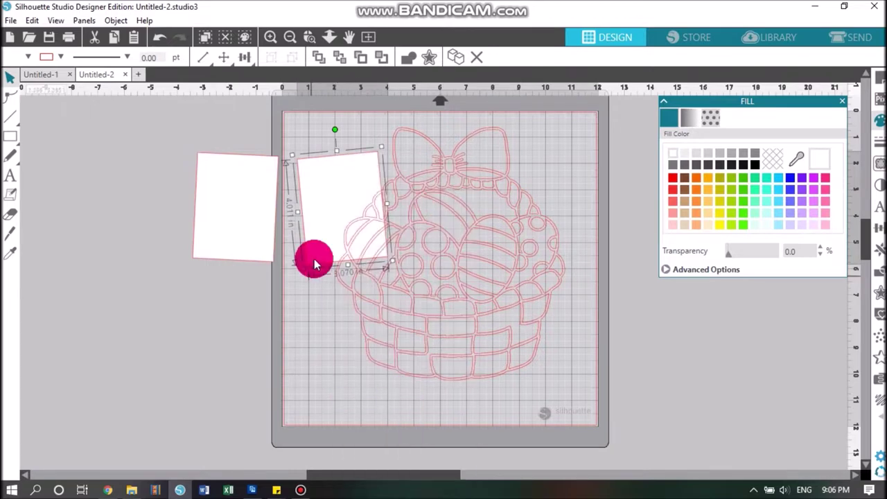
Step: Scale the egg basket outline down to about 7.86 by 8.69 in and shift it slightly lower on the mat
left_click(476, 178)
left_click_drag(332, 123, 353, 148)
left_click_drag(469, 276, 464, 290)
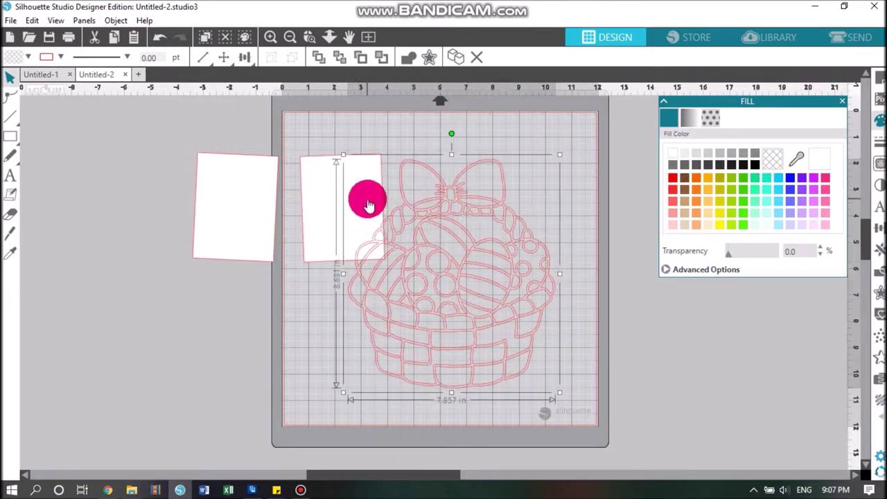
Step: Shift the first rectangle closer to the bow, then place the second one tilted at the basket's upper right and send it to the back
left_click_drag(367, 198, 390, 192)
left_click_drag(274, 286, 327, 312)
mouse_move(323, 208)
left_mouse_down()
mouse_move(311, 200)
mouse_move(323, 247)
mouse_move(330, 210)
left_mouse_up()
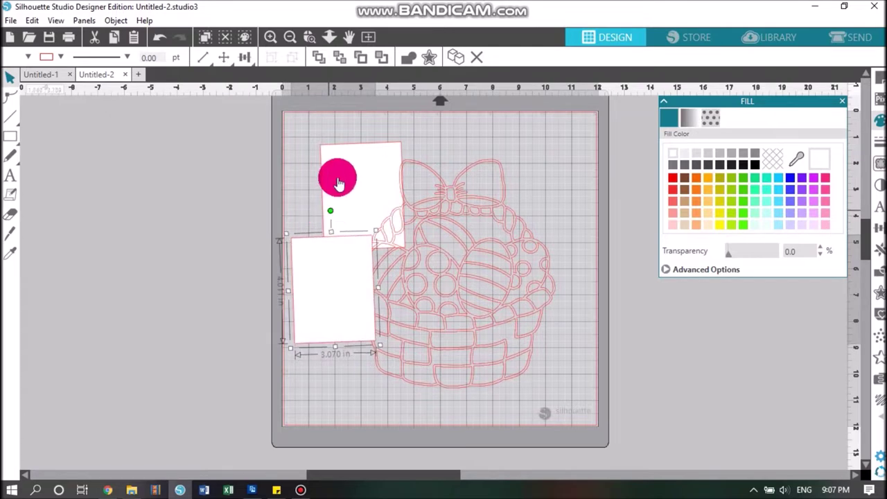
left_click_drag(369, 266, 559, 218)
left_click_drag(560, 150, 563, 143)
right_click(562, 242)
left_click(573, 400)
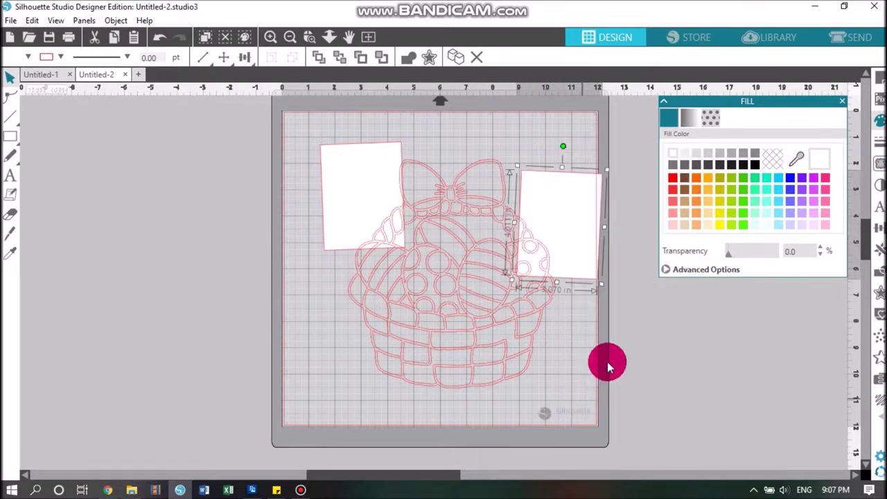
Step: Rearrange the basket and rectangles so the first rectangle overlaps the basket's lower right, and bring that rectangle to the front
left_click(367, 279)
left_click_drag(445, 307, 427, 311)
left_click_drag(547, 271, 513, 178)
left_click_drag(326, 198, 531, 340)
left_click_drag(426, 329, 430, 299)
right_click(523, 343)
left_click(549, 277)
Step: Move the other white rectangle over the basket's bottom edge, straighten it and bring it to the front
left_click_drag(522, 185, 477, 373)
left_click_drag(472, 288, 464, 287)
left_click_drag(548, 342, 555, 342)
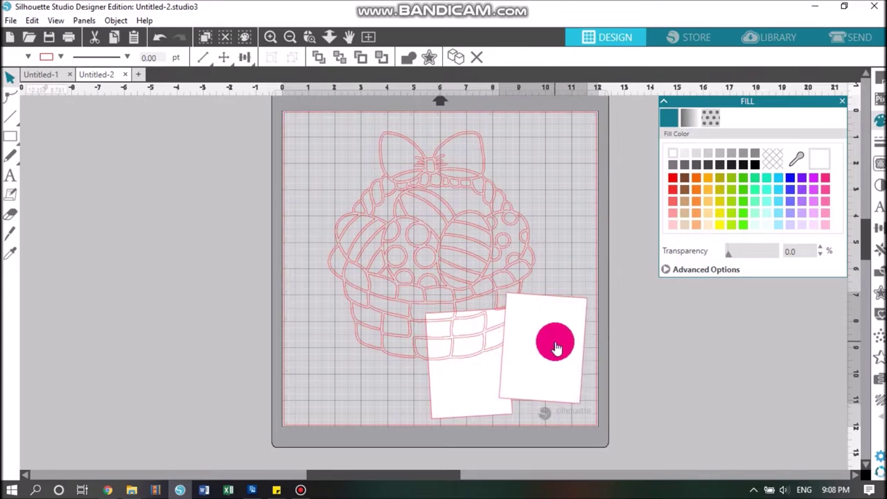
left_click(476, 375)
left_click_drag(464, 288, 469, 285)
right_click(482, 387)
left_click(539, 316)
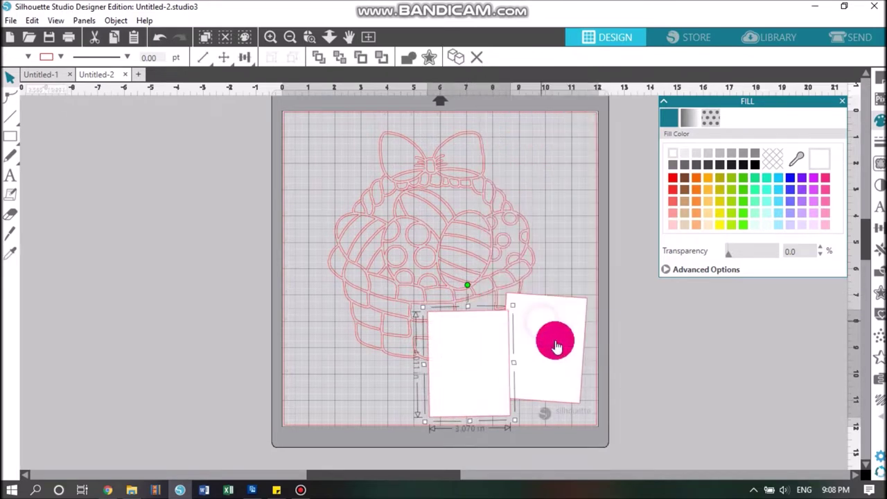
Step: Bring the right-hand white rectangle in front of the other one and nudge both slightly left
right_click(558, 355)
left_click(598, 287)
left_click_drag(449, 384, 436, 382)
mouse_move(518, 349)
left_mouse_down()
mouse_move(505, 349)
mouse_move(520, 363)
left_mouse_up()
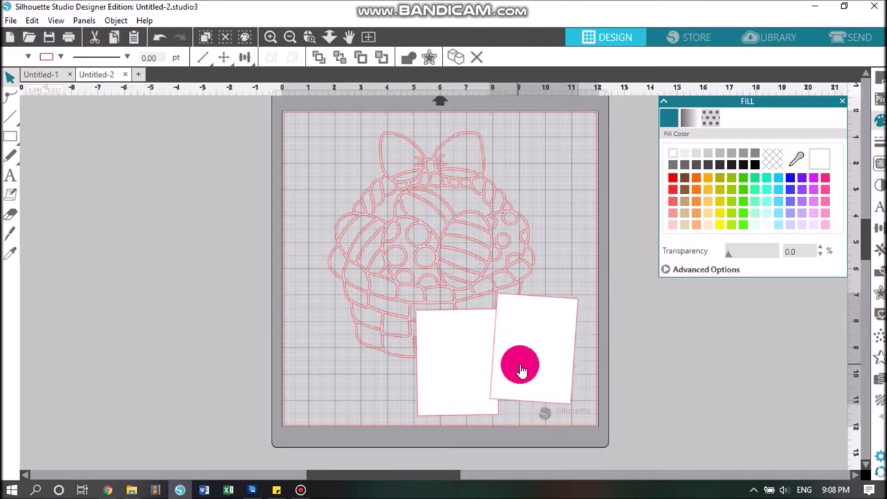
left_click_drag(458, 377, 462, 380)
Step: Reposition the egg basket and enlarge it to about 8.62 by 9.54 in, and move both white rectangles off the mat to the left
left_click_drag(441, 299, 433, 335)
left_click_drag(364, 303, 359, 310)
left_click_drag(301, 161, 291, 146)
left_click_drag(504, 335, 199, 232)
left_click_drag(547, 354, 105, 222)
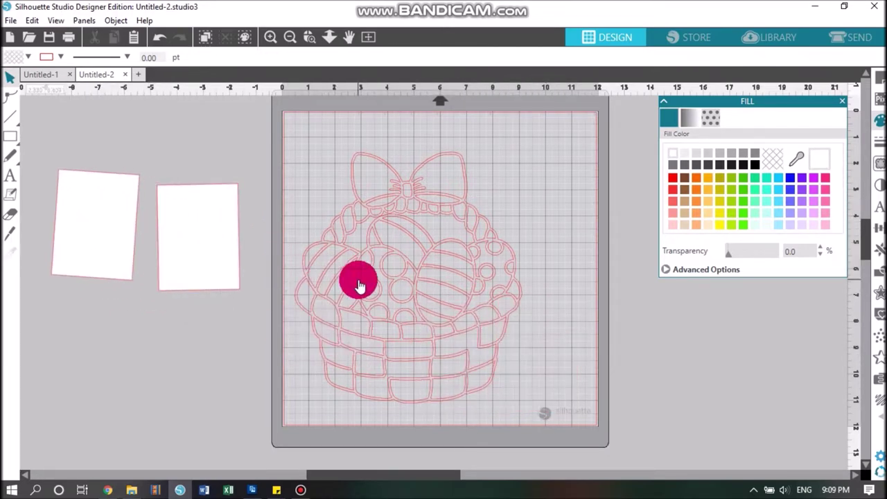
Step: Copy the egg basket outline and paste it into a new document, placing it in the upper middle of the mat
left_click(310, 37)
left_click_drag(301, 139, 535, 402)
left_click(492, 346)
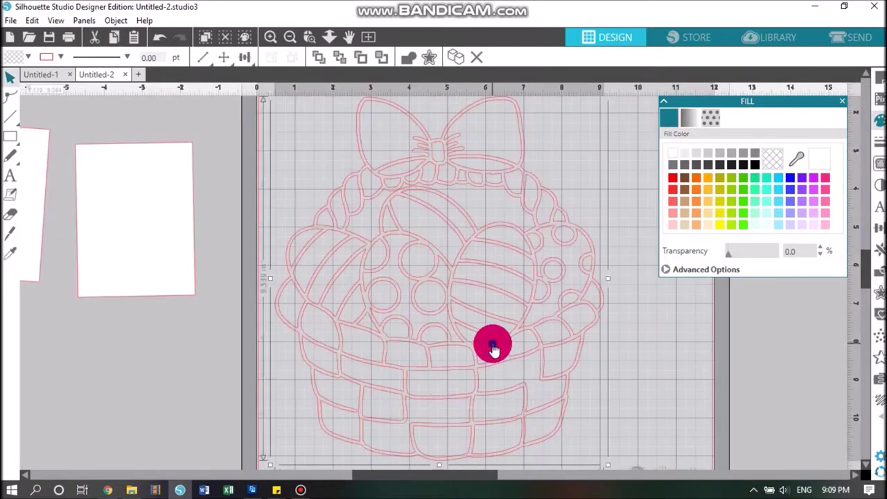
right_click(491, 347)
left_click(524, 190)
left_click(138, 74)
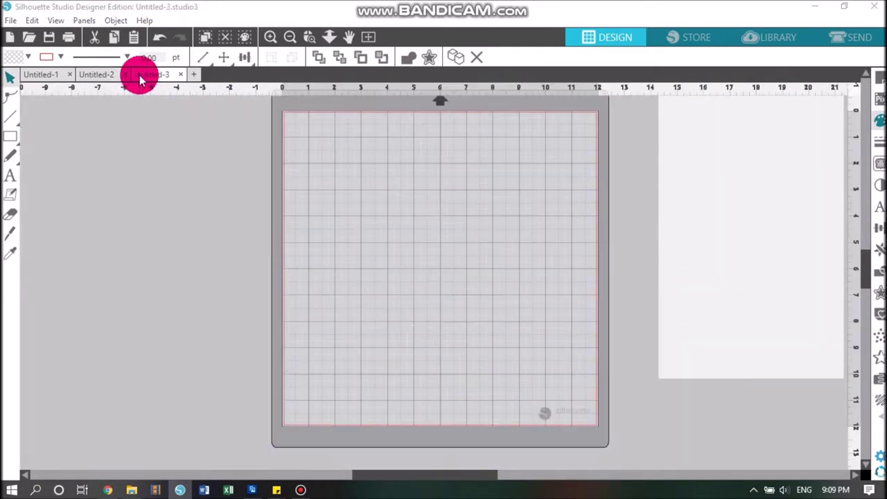
right_click(409, 189)
left_click(434, 251)
left_click_drag(443, 262, 466, 238)
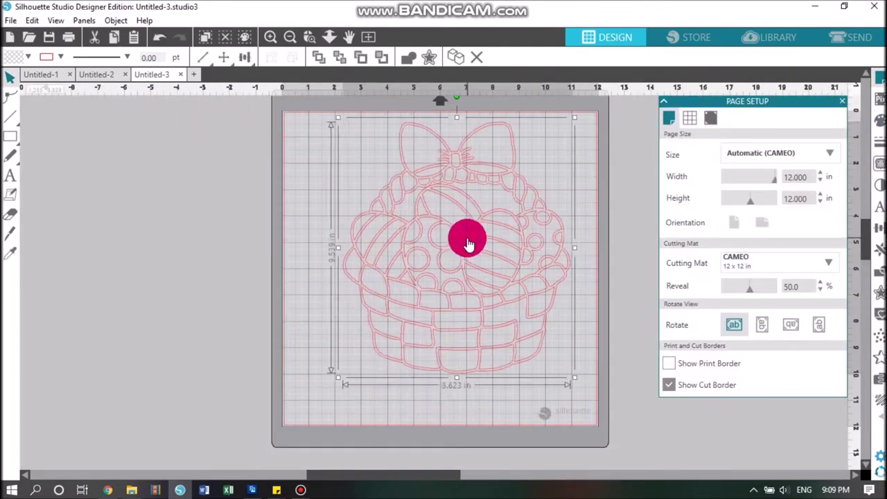
Step: Release the pasted basket's compound path so its pieces can be selected separately
right_click(466, 238)
left_click(534, 380)
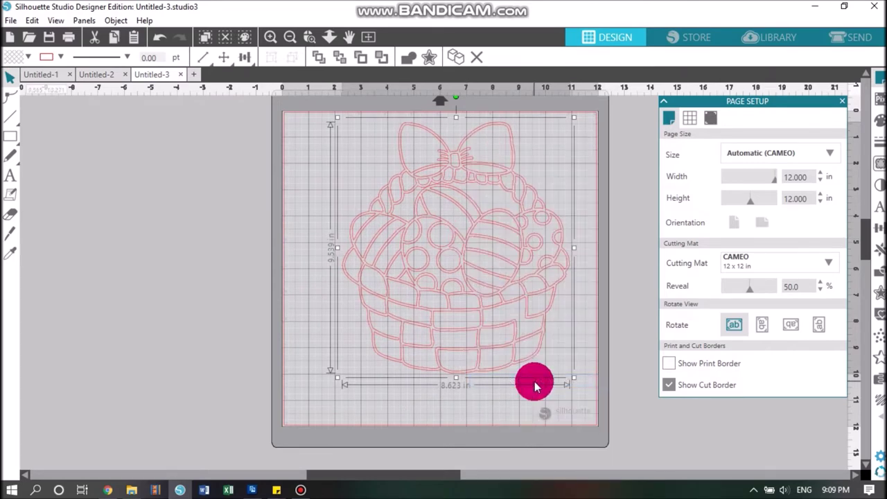
left_click(232, 249)
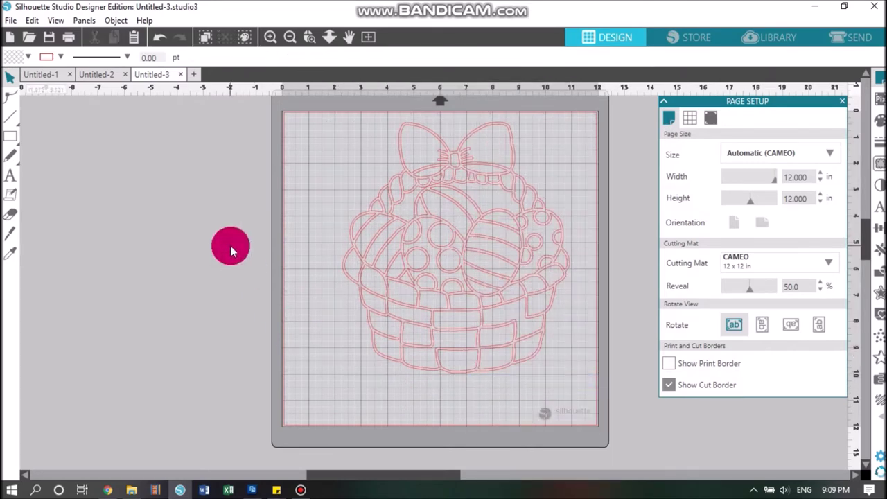
Step: Move the bow's two loops and its knot together to the left of the mat and group them
left_click(412, 131)
left_click(502, 130, "shift")
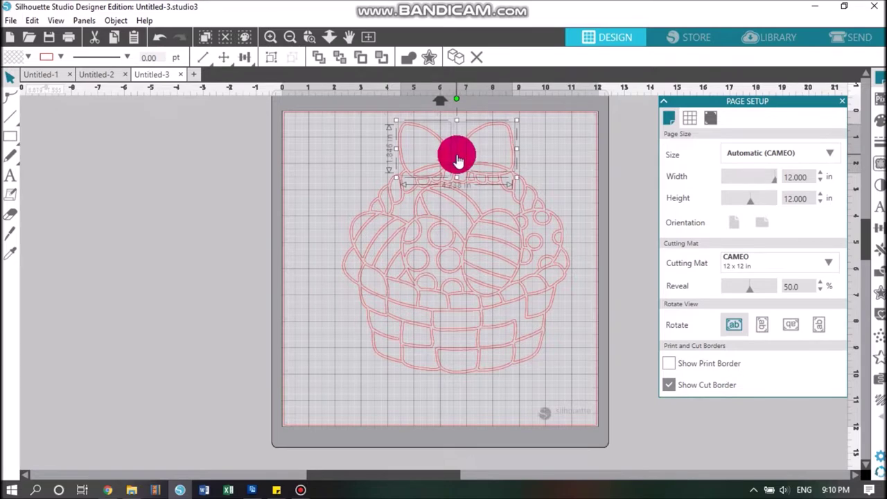
left_click(436, 145, "shift")
left_click_drag(367, 149, 328, 152)
key("ctrl+z")
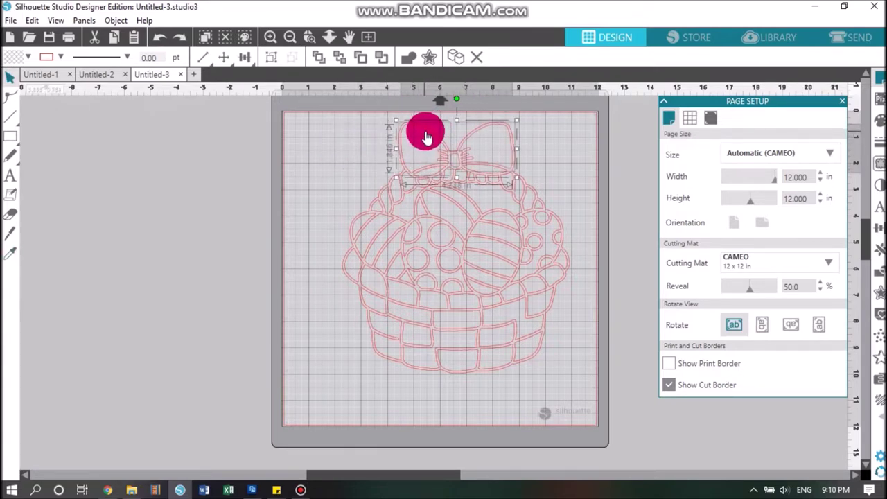
left_click(427, 138, "shift")
left_click(428, 138, "shift")
left_click_drag(454, 158, 192, 154)
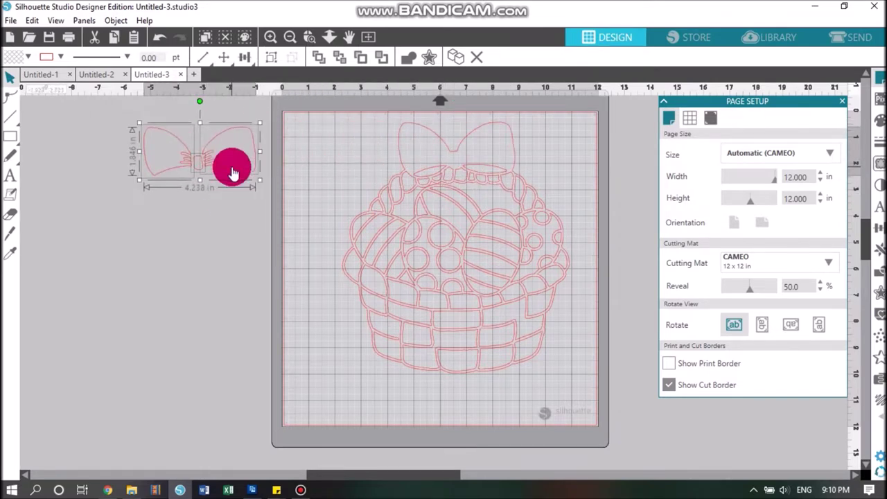
right_click(234, 136)
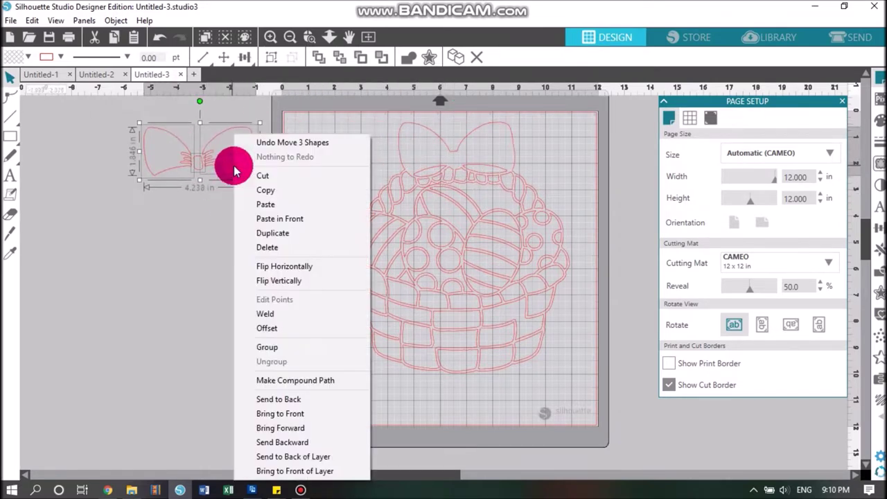
left_click(283, 348)
Step: Move the two narrow ribbon pieces from beneath the bow to just below the grouped bow and group them
left_click(430, 172)
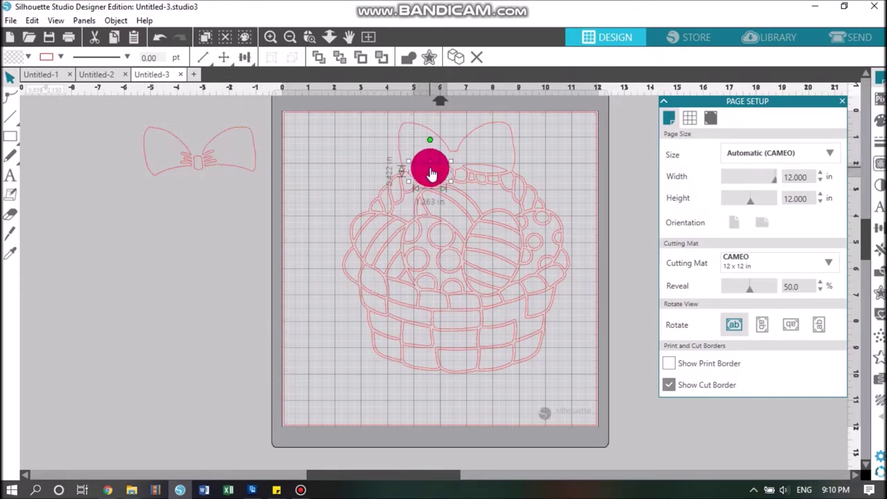
left_click_drag(485, 170, 224, 187)
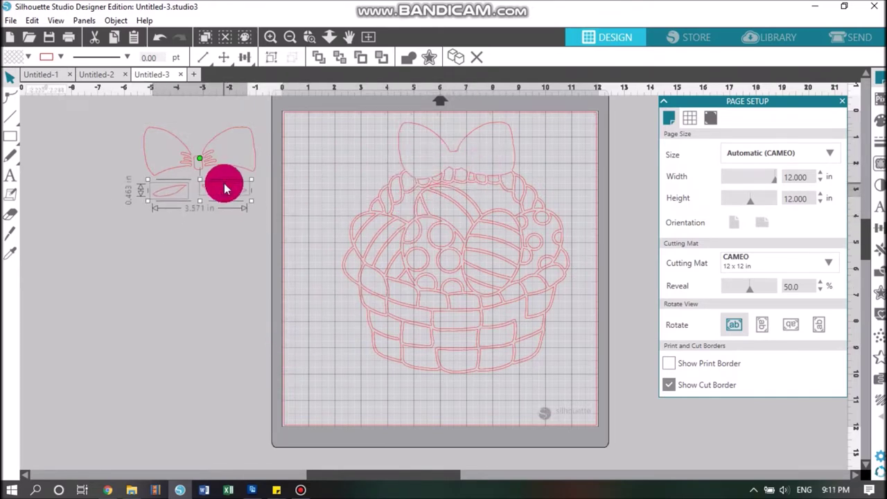
right_click(224, 187)
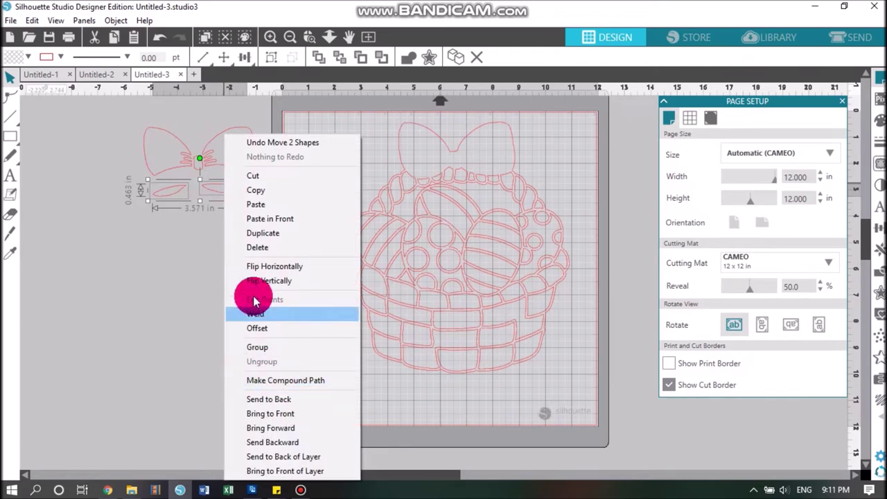
left_click(270, 349)
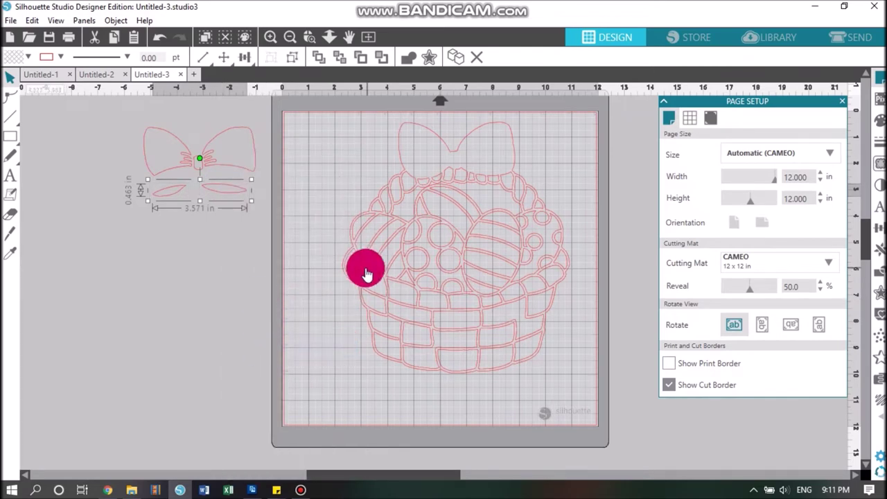
Step: Move the stripe pieces of the leftmost egg off the mat to the left and group them
left_click_drag(372, 264, 362, 233)
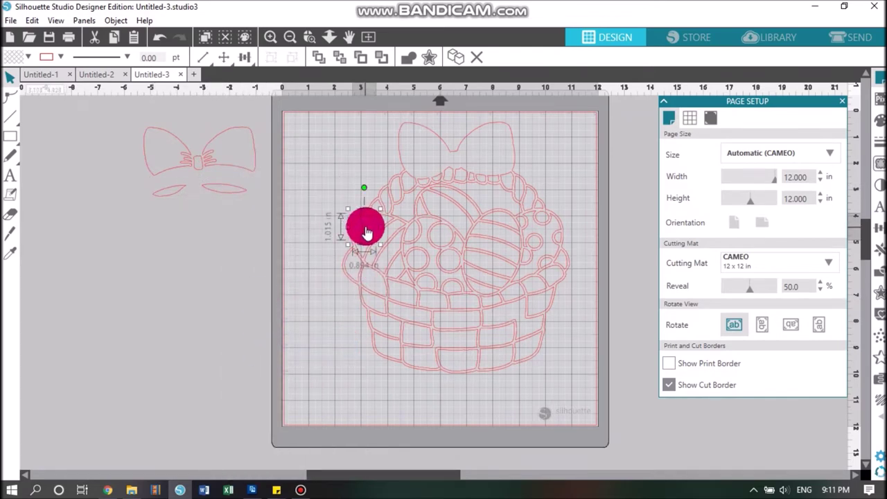
left_click_drag(378, 246, 119, 165)
right_click(120, 166)
left_click(157, 347)
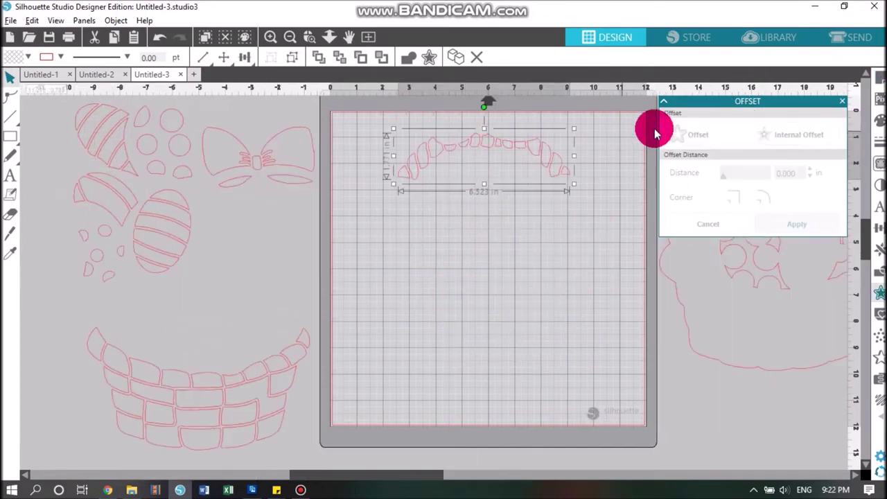
Step: Create a rounded 0.060 in offset around the grouped basket handle pieces
left_click(683, 131)
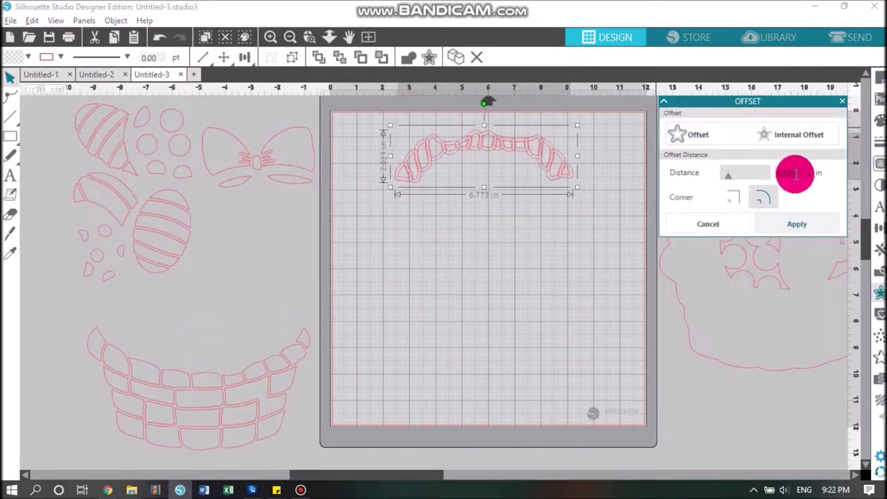
key("Return")
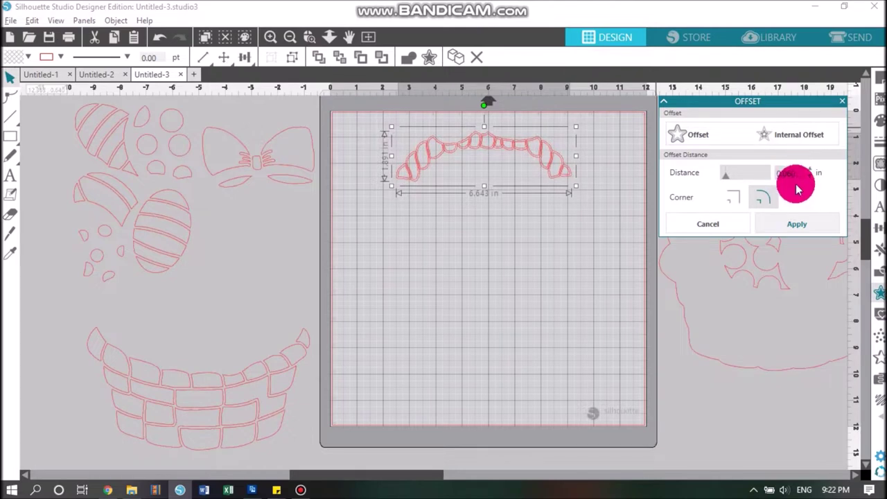
left_click(796, 223)
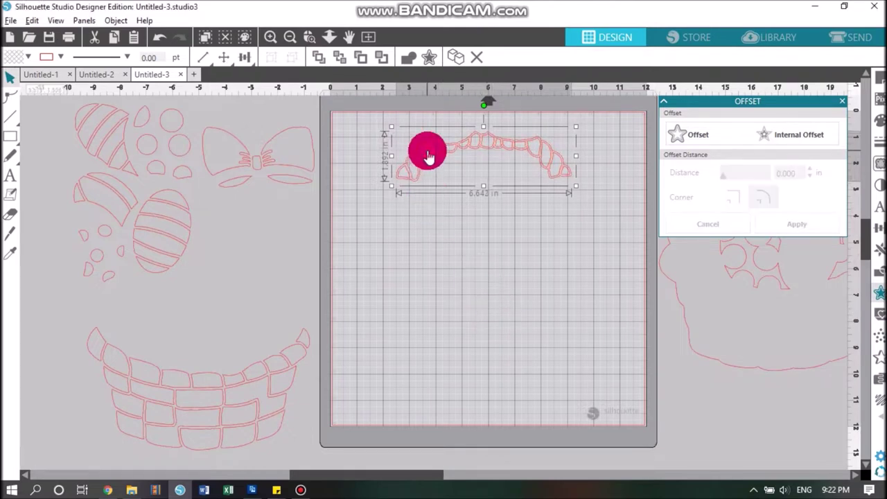
Step: Move the original handle pieces lower on the mat and line up the full basket silhouette with the handle's offset
left_click_drag(426, 149, 433, 352)
left_click_drag(670, 277, 426, 208)
left_click(309, 37)
left_click_drag(365, 110, 458, 207)
left_click(595, 254)
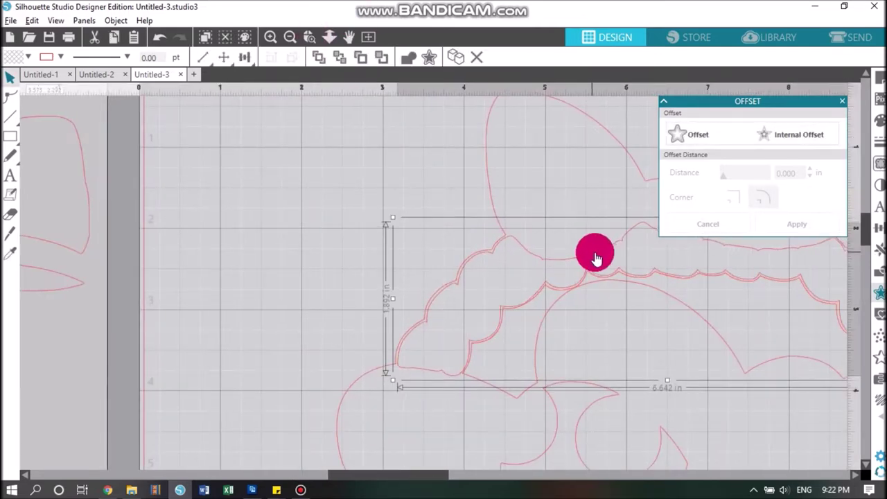
left_click_drag(432, 476, 465, 478)
left_click(369, 36)
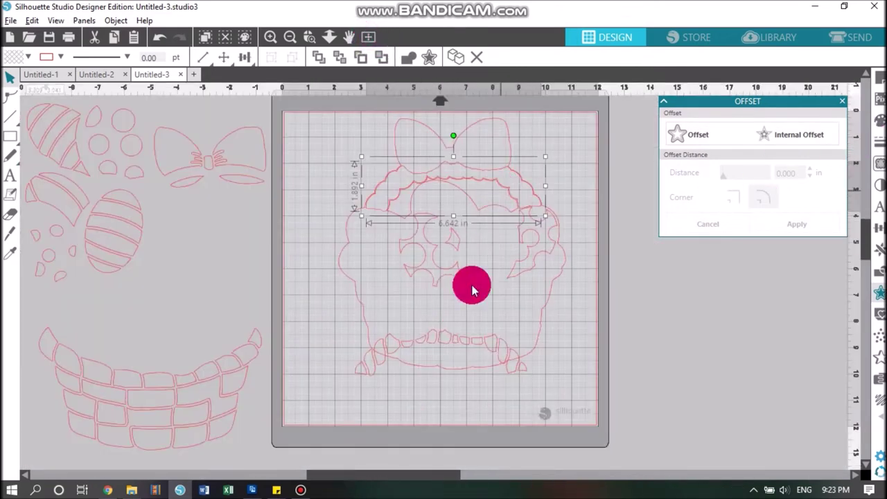
Step: Move the original handle pieces and the full basket silhouette off the mat to the right, with the Offset settings out of the way
left_click_drag(448, 345, 772, 186)
key("Delete")
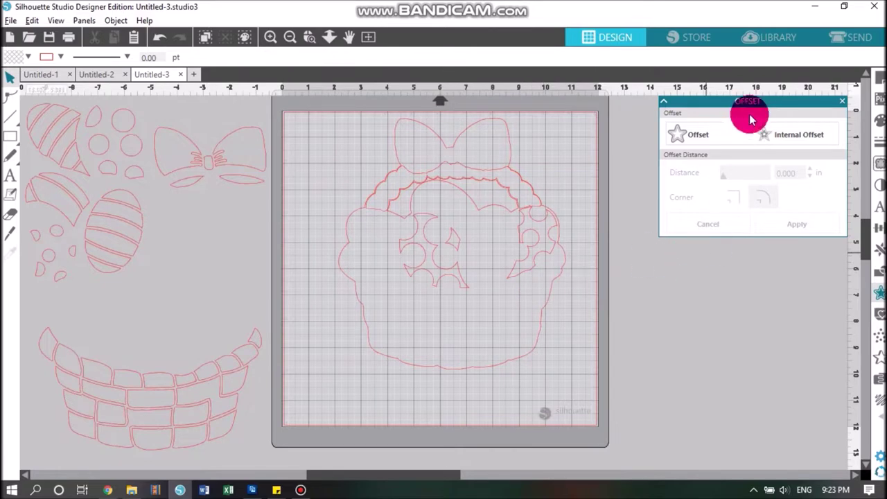
left_click_drag(746, 102, 732, 333)
left_click_drag(721, 196, 657, 125)
left_click_drag(442, 273, 708, 292)
Step: Move the grouped brick basket pieces onto the mat and create a rounded 0.060 in offset around them
left_click(183, 381)
left_click_drag(278, 349, 493, 282)
left_click(687, 368)
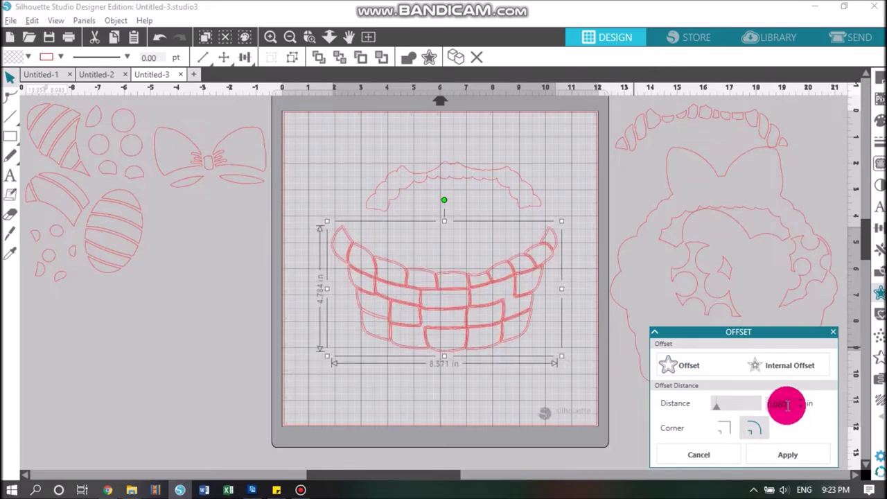
left_click(466, 299)
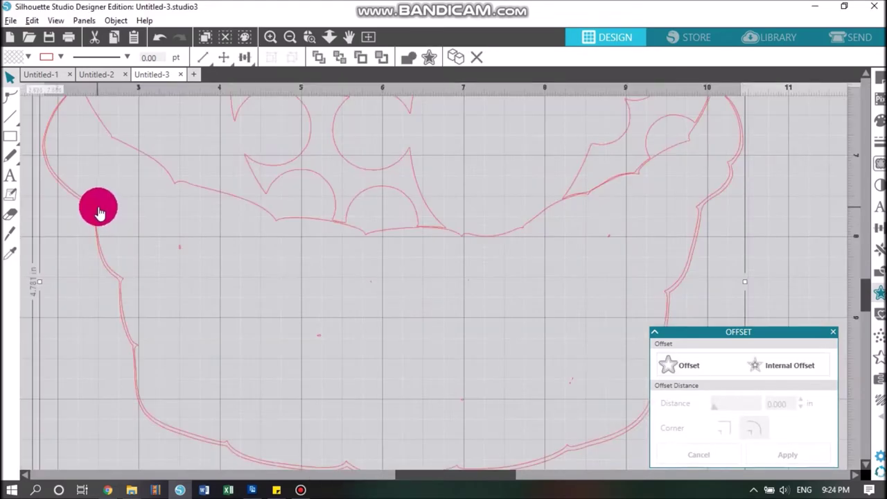
Step: Edit the points at the notches along the left edge of the basket's offset outline to clean up its shape
double_click(99, 212)
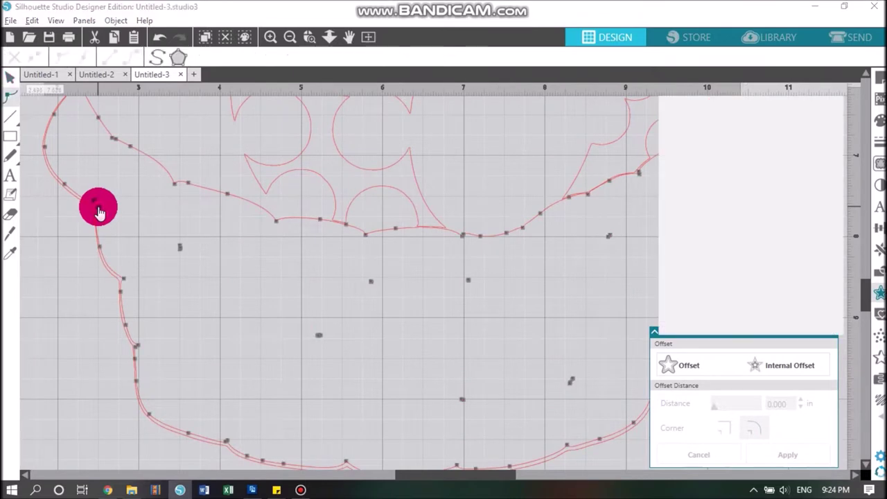
left_click(97, 201)
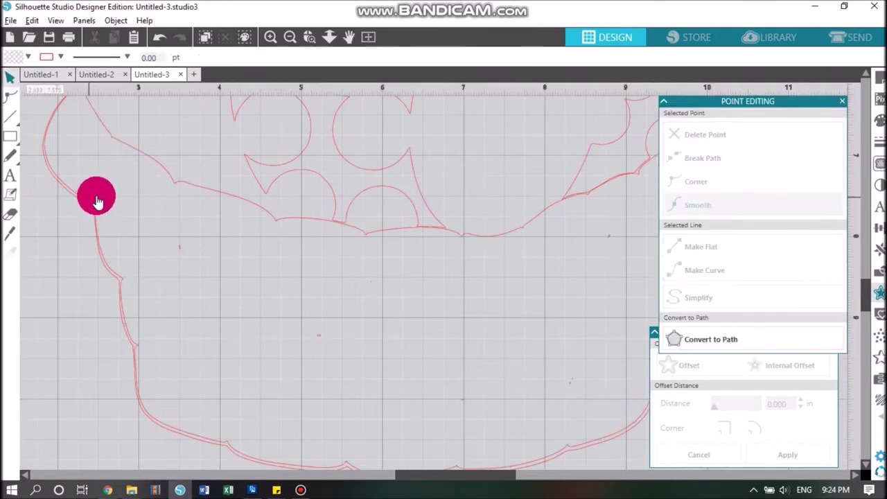
double_click(95, 204)
left_click(93, 202)
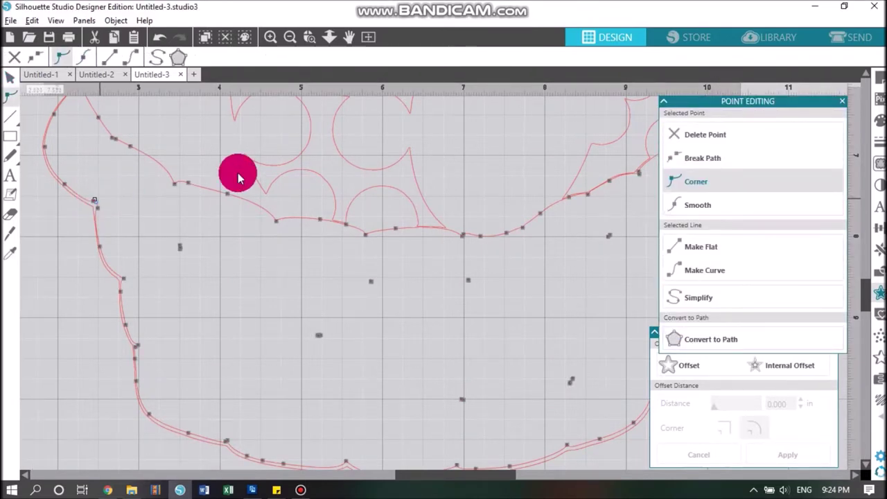
left_click(265, 209)
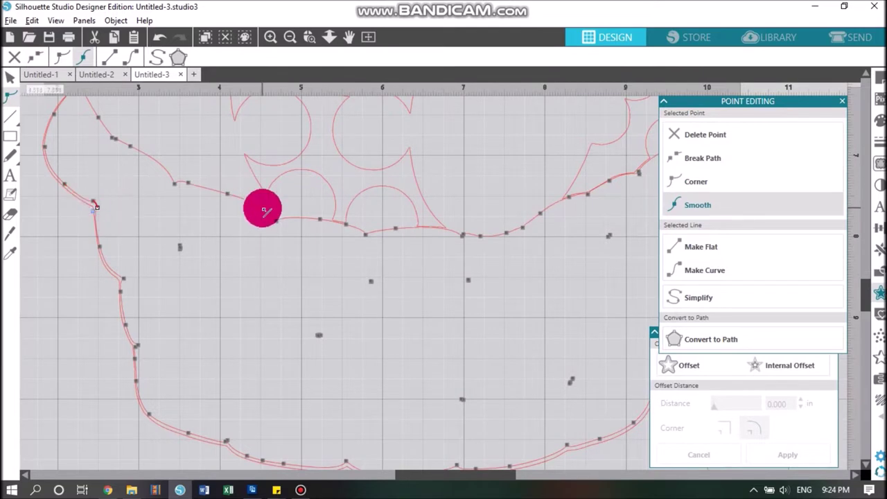
left_click(72, 232)
scroll(213, 275, "down", 1)
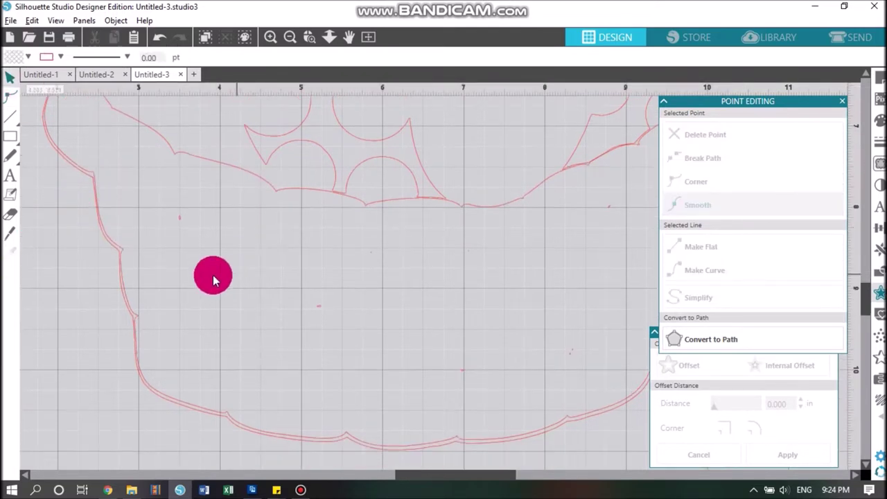
double_click(139, 320)
left_click(139, 321)
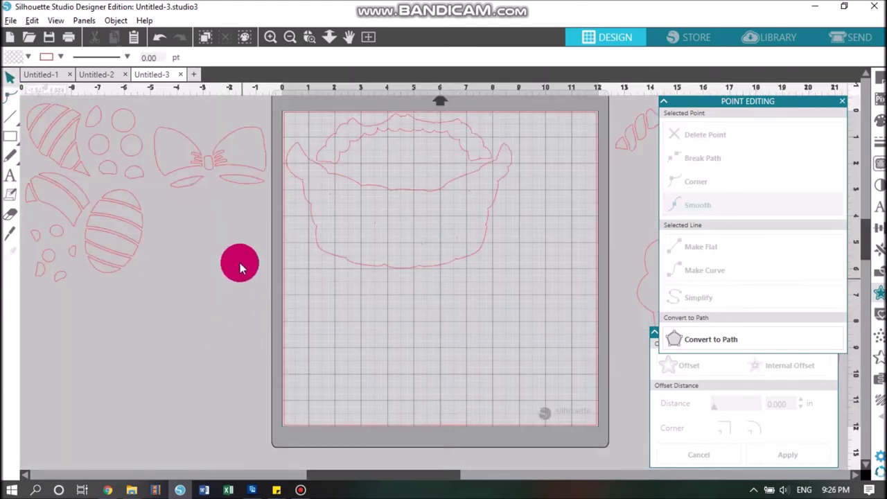
Step: Move the two lower bow loops onto the mat below the basket and create a rounded 0.060 in offset around them
left_click_drag(193, 190, 407, 341)
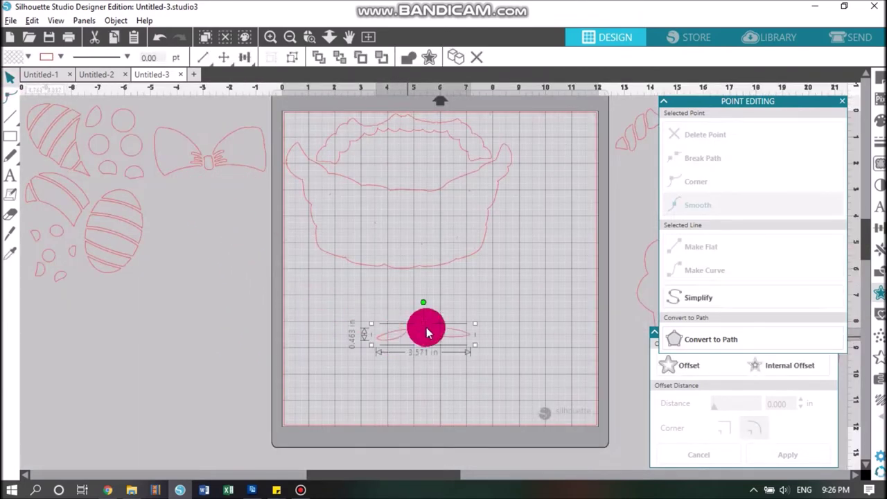
left_click(842, 101)
left_click(687, 365)
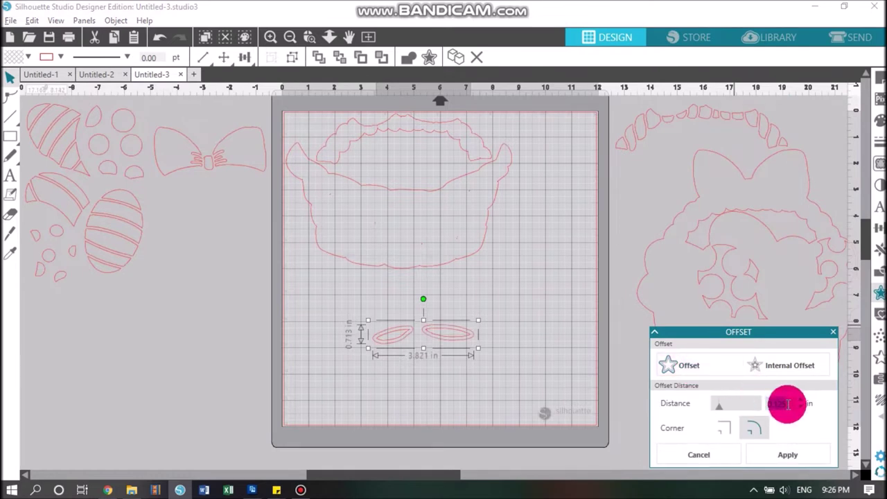
left_click(466, 344)
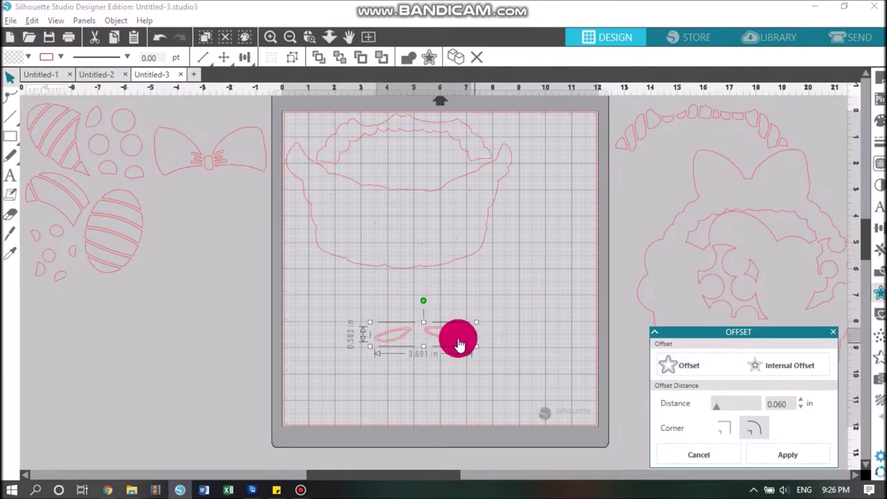
left_click(460, 336)
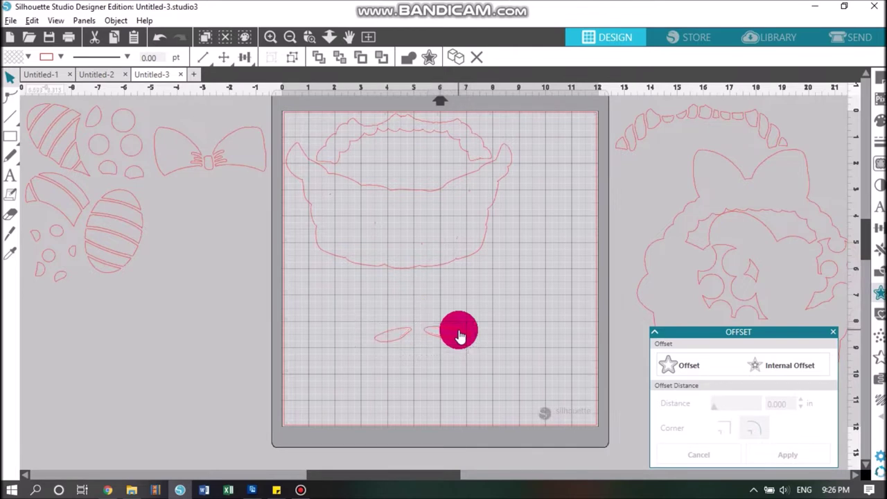
Step: Move the two bow loop offsets to the mat's upper-right corner, one above the other
left_click(461, 331)
left_click_drag(393, 358, 569, 132)
left_click(446, 350)
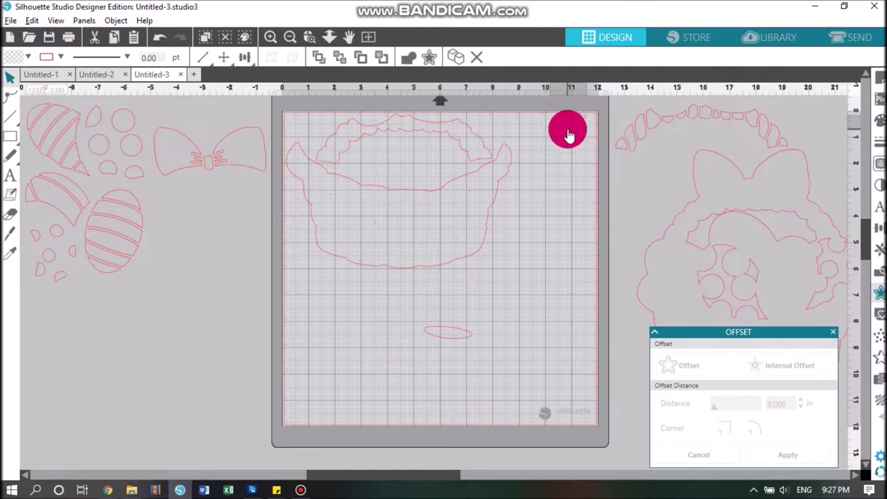
left_click_drag(458, 340, 576, 146)
Step: Move the main bow onto the mat below the basket and create a rounded 0.060 in offset around it
left_click_drag(182, 173, 428, 361)
left_click(463, 361)
left_click(494, 367)
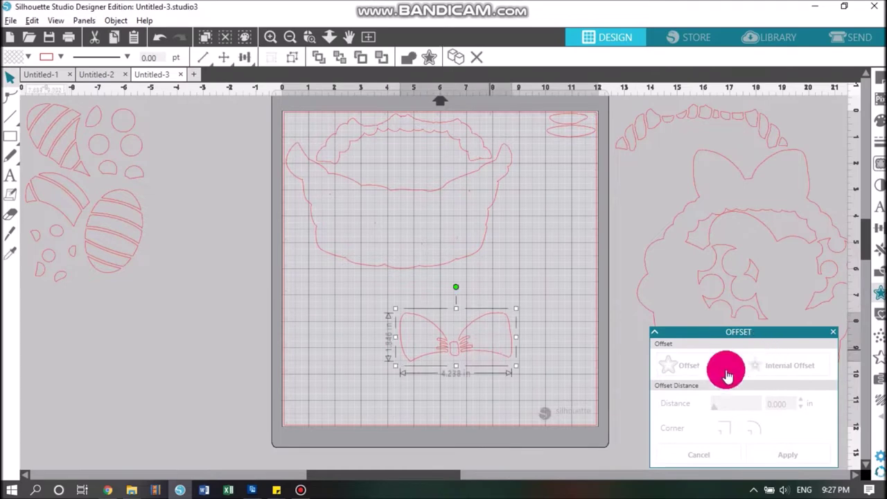
left_click(782, 404)
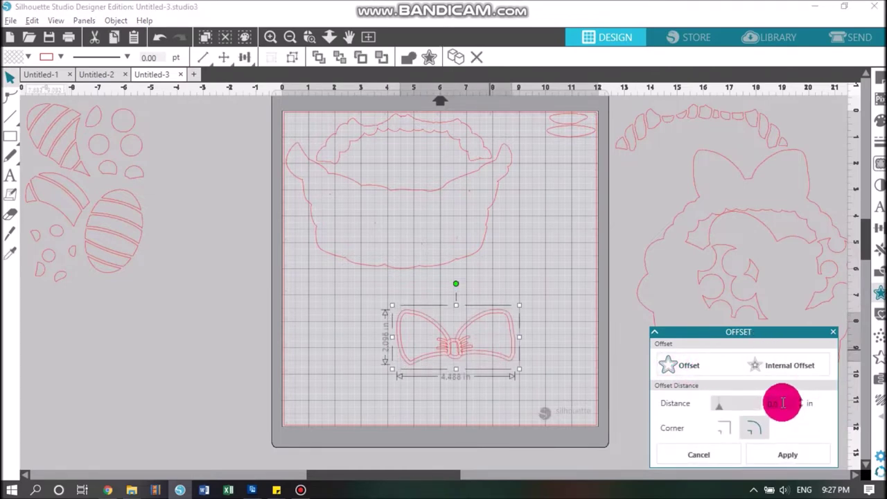
key("Return")
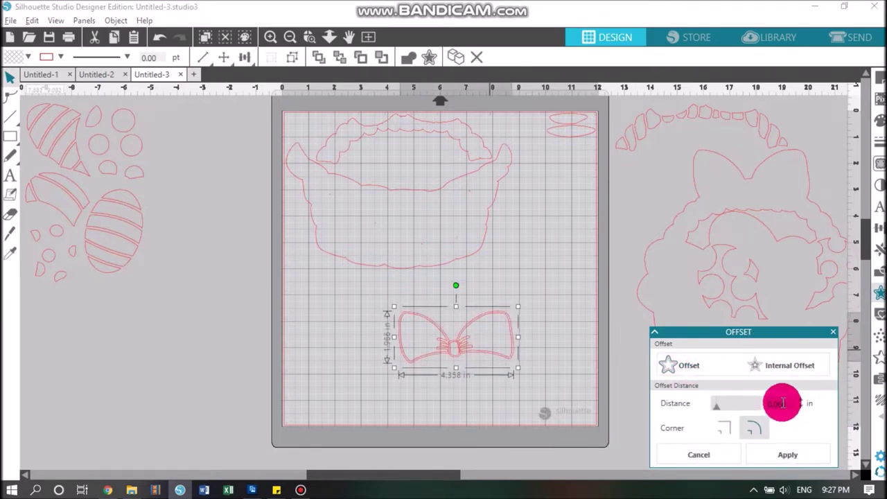
left_click(810, 460)
left_click(522, 369)
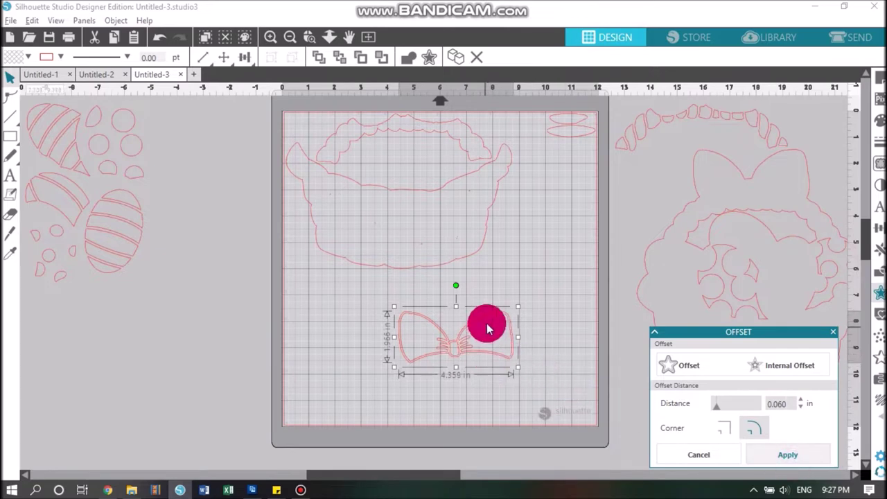
left_click(488, 317)
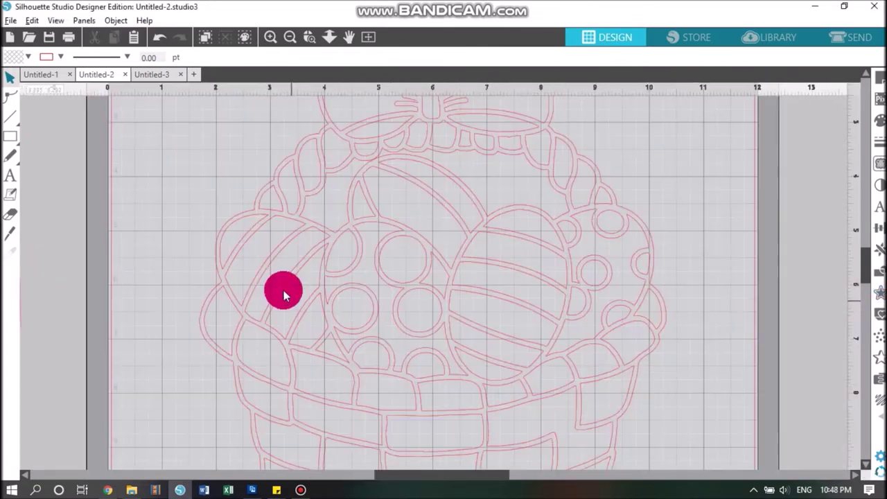
Step: Break the full basket line drawing in Untitled-2 into its separate pieces and deselect them
left_click(283, 295)
right_click(284, 293)
left_click(324, 381)
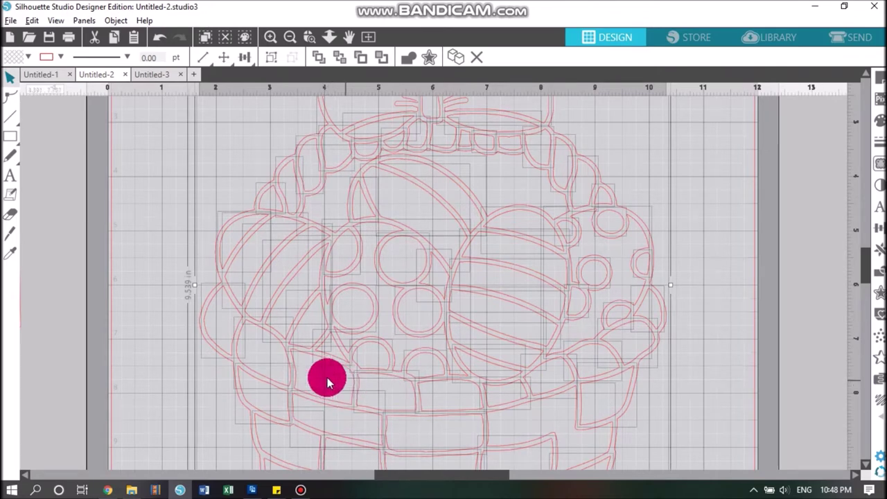
left_click(127, 259)
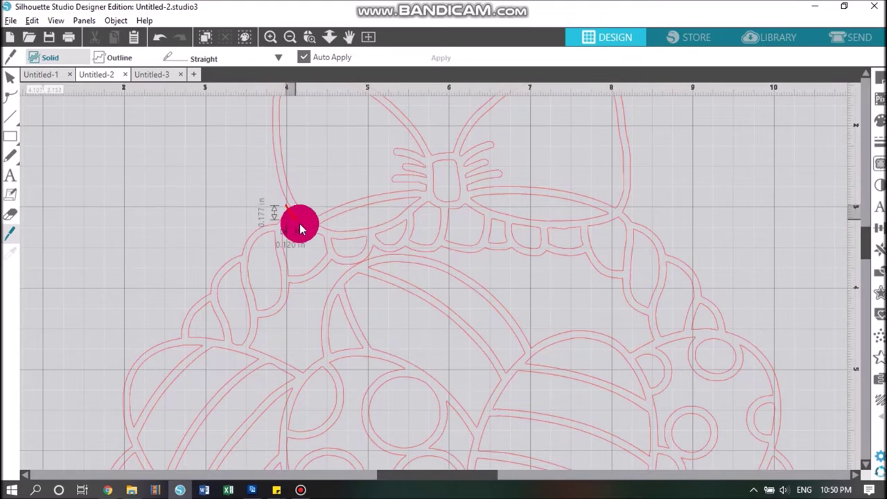
Step: Cut the bow's left half away from the basket handle with short straight Knife cuts across each connecting line
left_click_drag(300, 229, 301, 229)
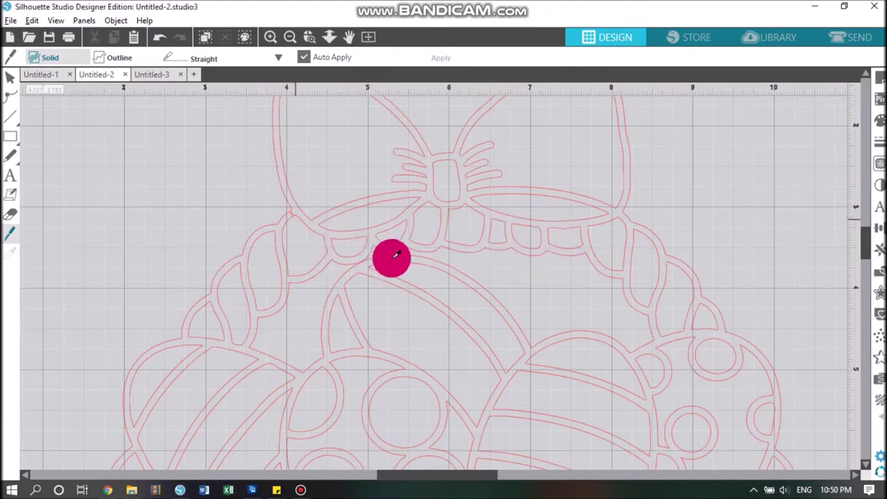
left_click(309, 37)
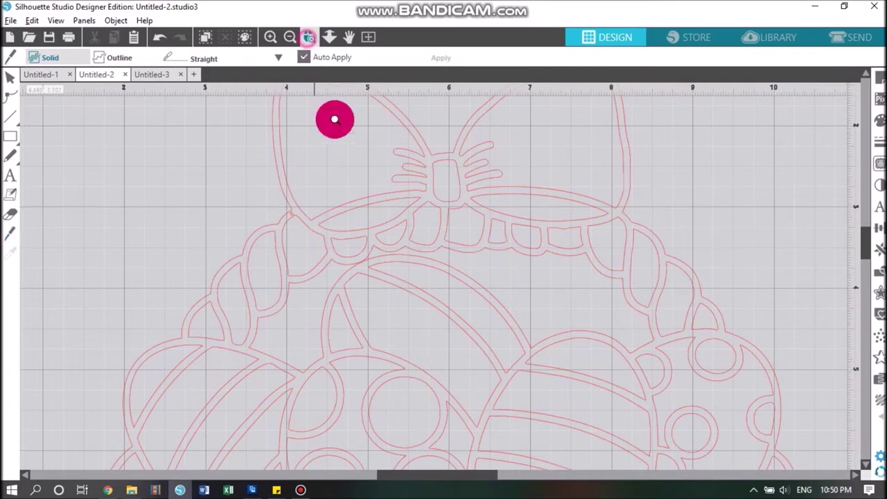
left_click(342, 241)
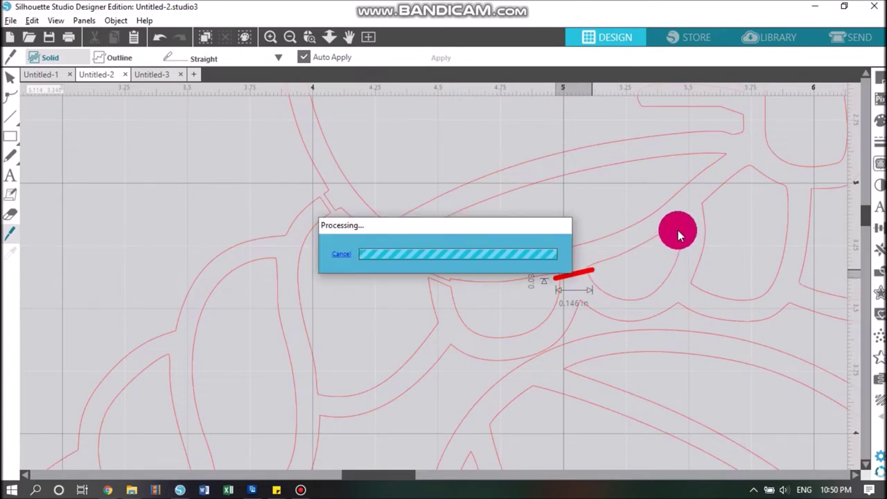
left_click_drag(675, 230, 712, 209)
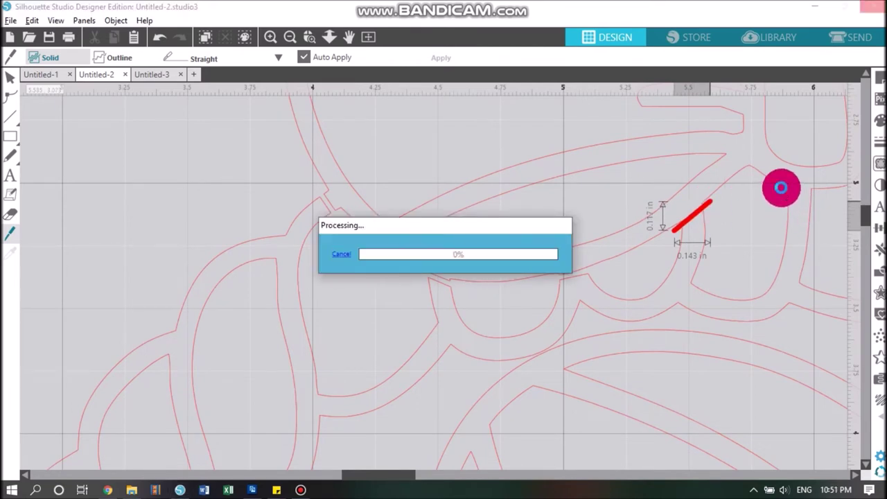
left_click_drag(781, 187, 818, 193)
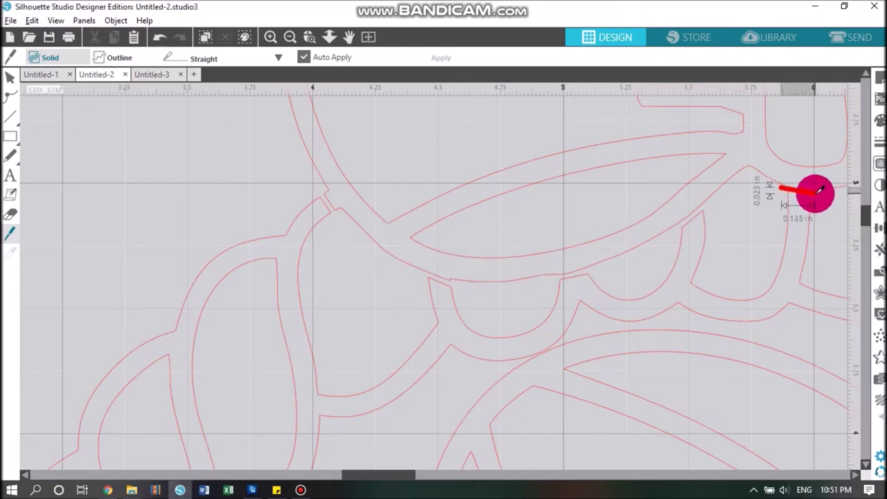
Step: Continue the straight Knife cuts along the bow's right half, severing each line that joins it to the handle
left_click(386, 478)
left_click_drag(387, 477, 444, 475)
left_click_drag(569, 208, 607, 222)
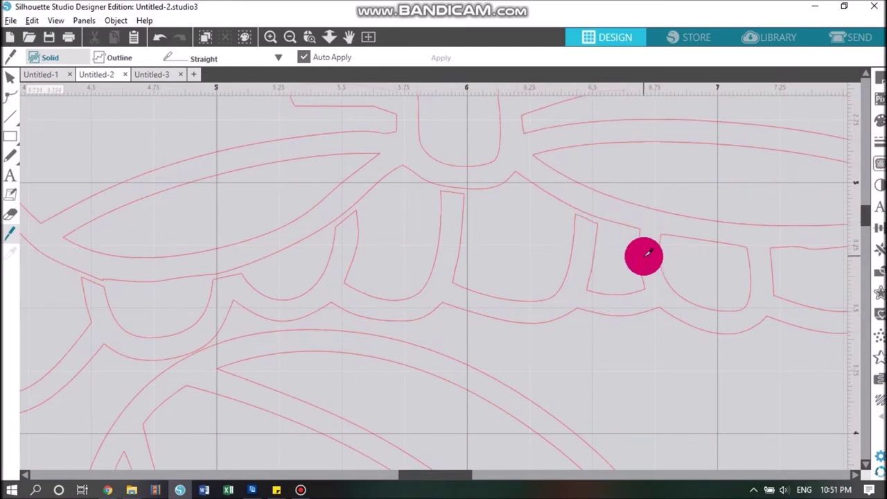
left_click_drag(636, 232, 674, 237)
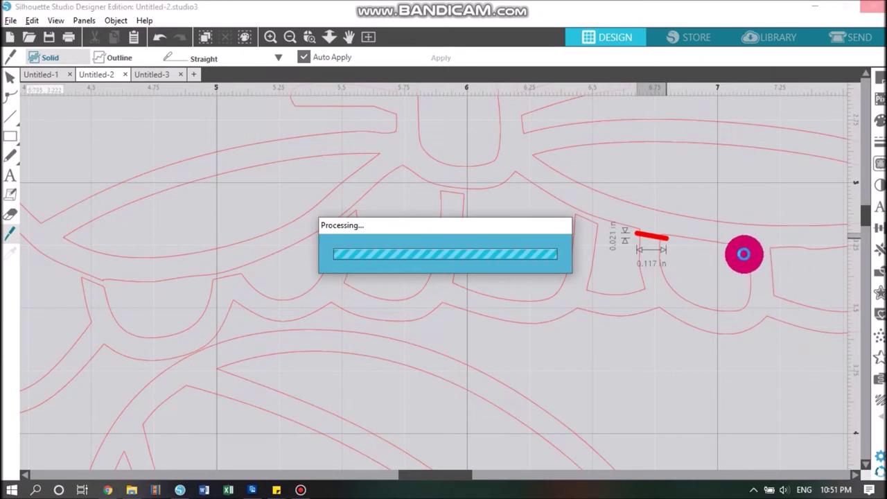
left_click_drag(746, 244, 782, 247)
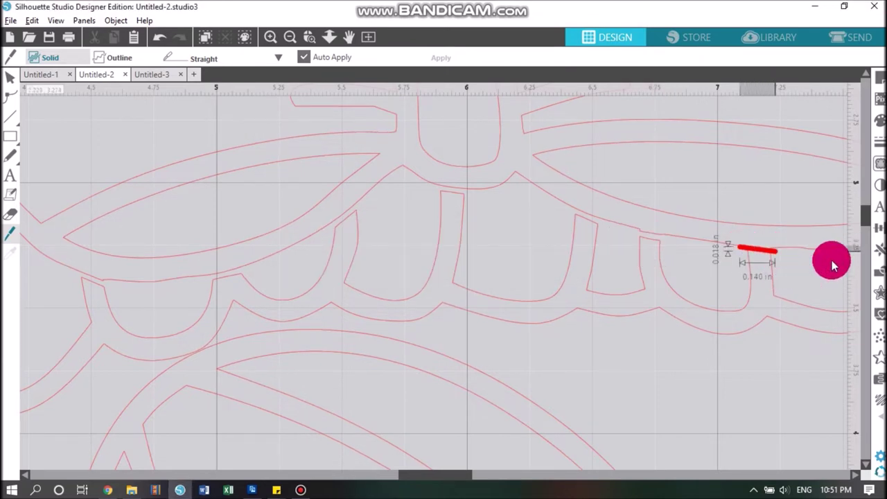
left_click_drag(832, 260, 831, 258)
left_click_drag(459, 475, 494, 475)
left_click_drag(655, 248, 689, 244)
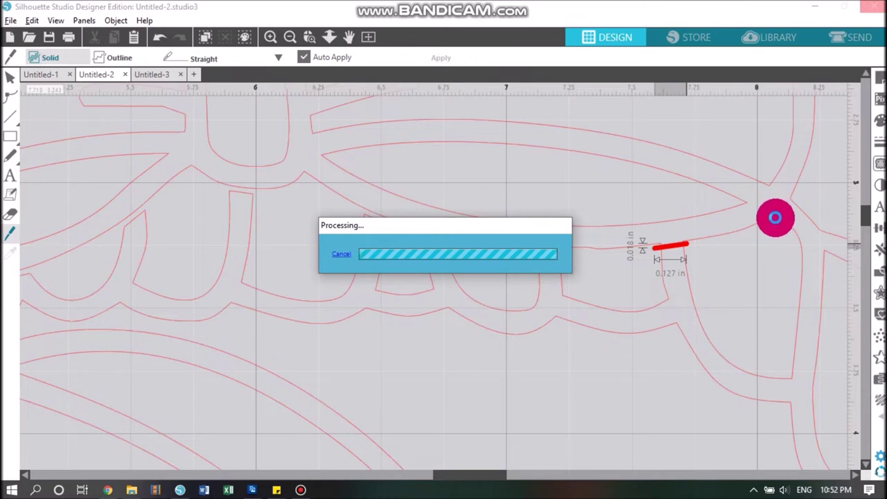
left_click_drag(778, 217, 796, 196)
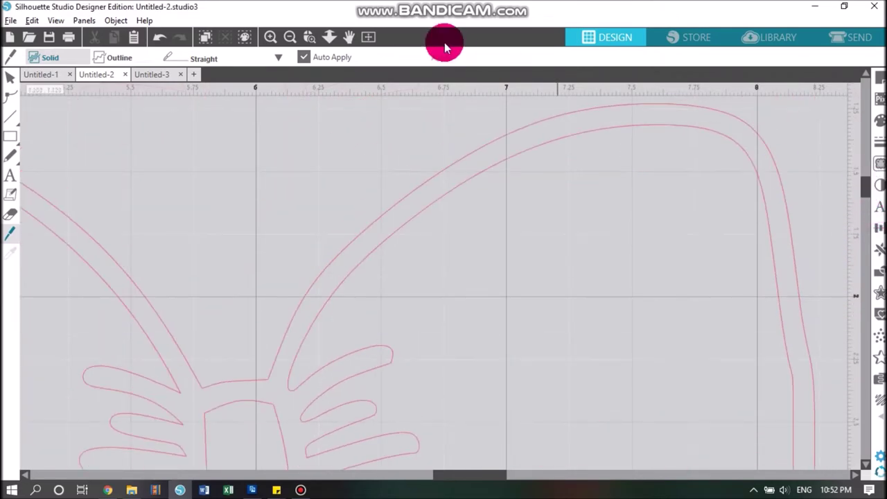
Step: Move the detached bow outline away from the basket to the mat's upper-left corner
left_click(368, 36)
left_click(10, 77)
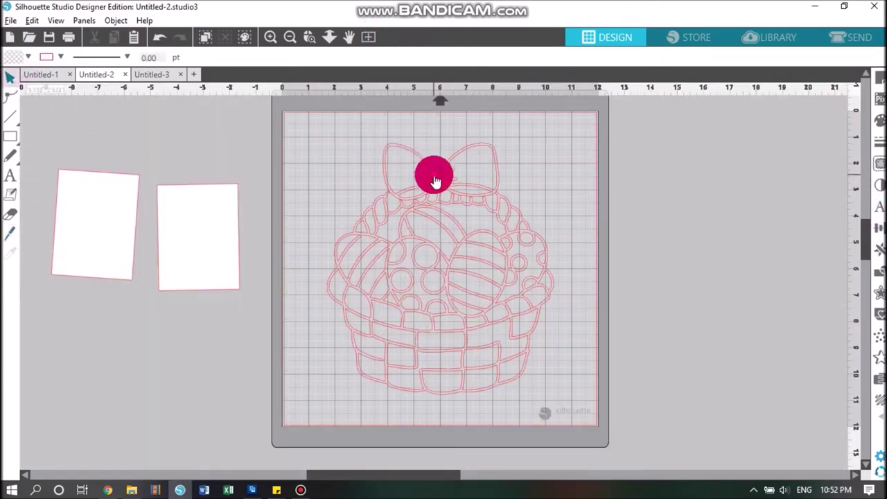
left_click_drag(432, 174, 322, 146)
left_click(482, 160)
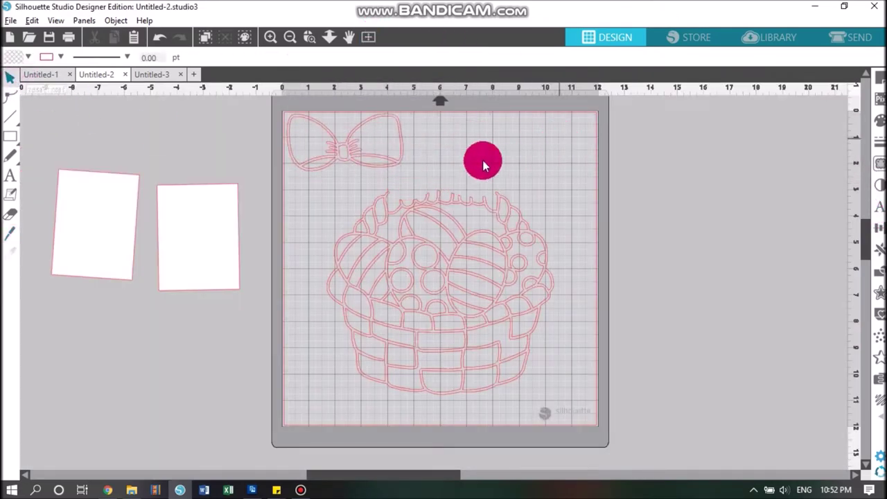
Step: Erase the lines joining the left striped egg and the neighbouring dotted egg to the basket rim with a round, solid Eraser
left_click(309, 37)
left_click_drag(318, 248, 454, 326)
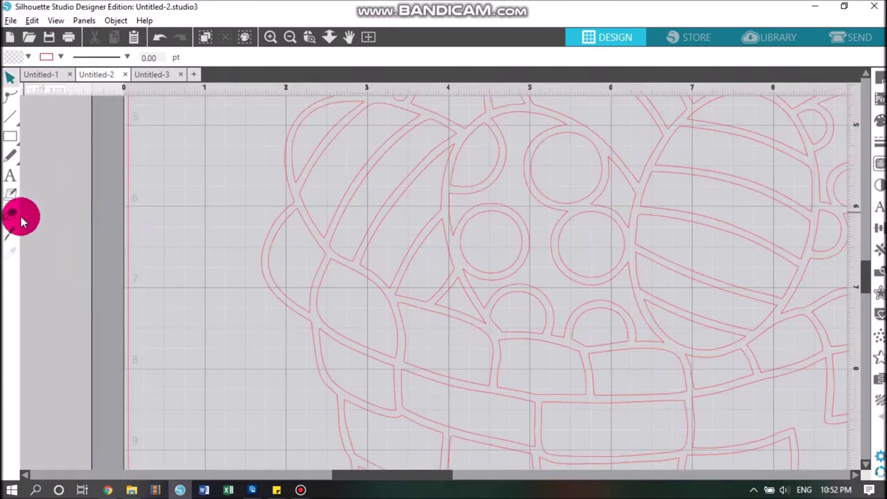
left_click(10, 214)
left_click(101, 59)
left_click(190, 57)
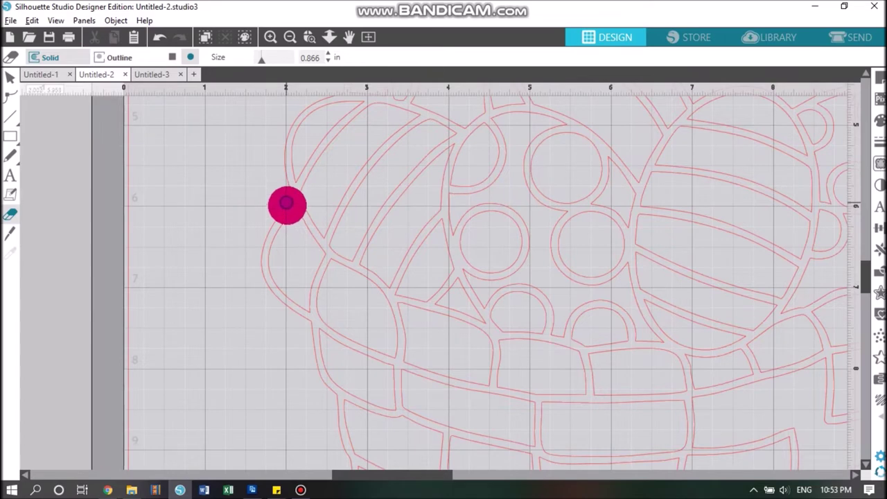
left_click_drag(286, 203, 296, 261)
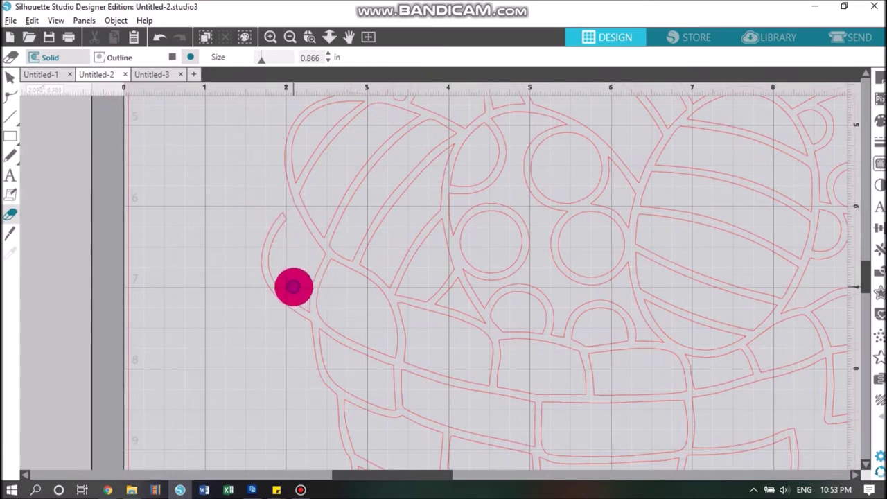
mouse_move(321, 258)
left_mouse_down()
mouse_move(341, 326)
mouse_move(350, 310)
left_mouse_up()
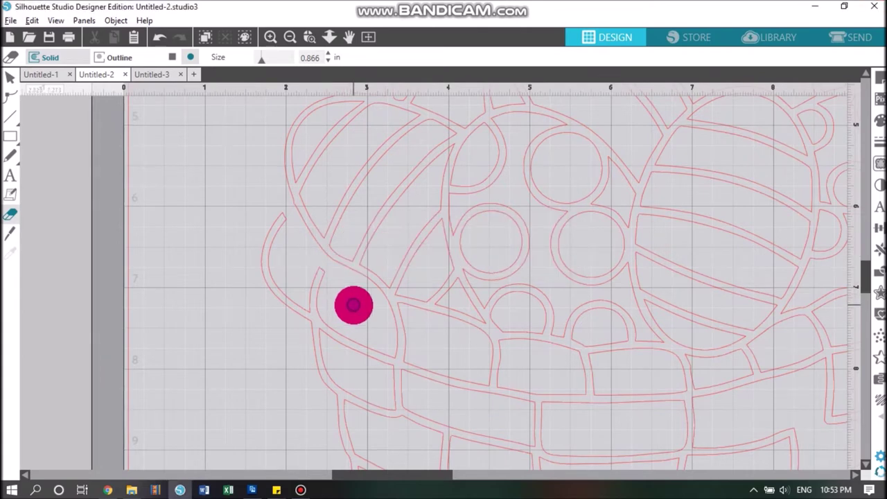
mouse_move(358, 303)
left_mouse_down()
mouse_move(387, 299)
mouse_move(382, 282)
mouse_move(400, 286)
mouse_move(367, 265)
mouse_move(359, 322)
mouse_move(394, 324)
mouse_move(411, 308)
mouse_move(380, 305)
left_mouse_up()
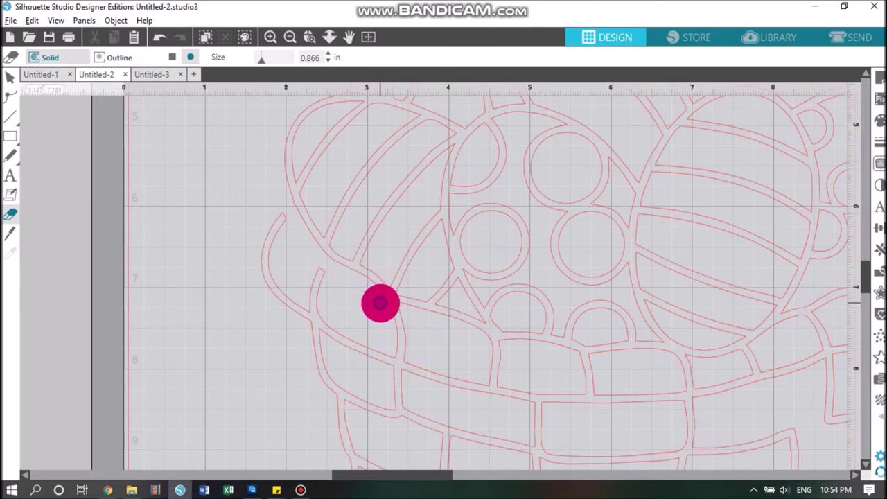
left_click_drag(379, 303, 527, 354)
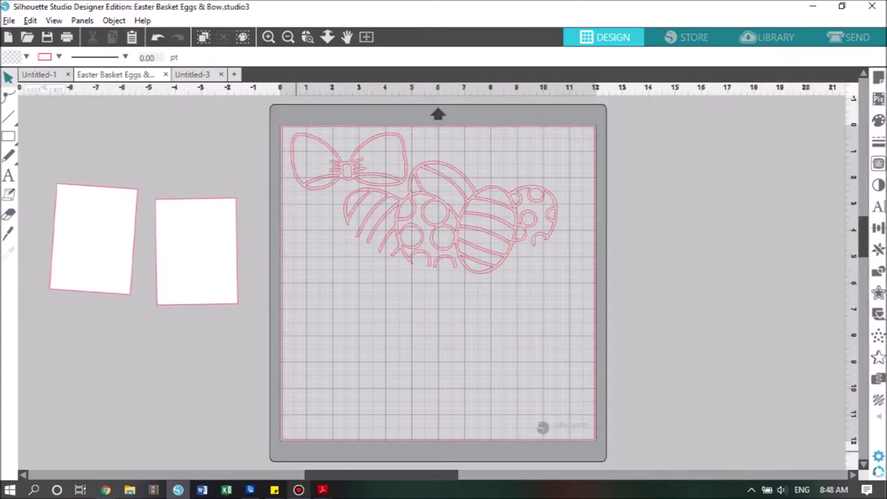